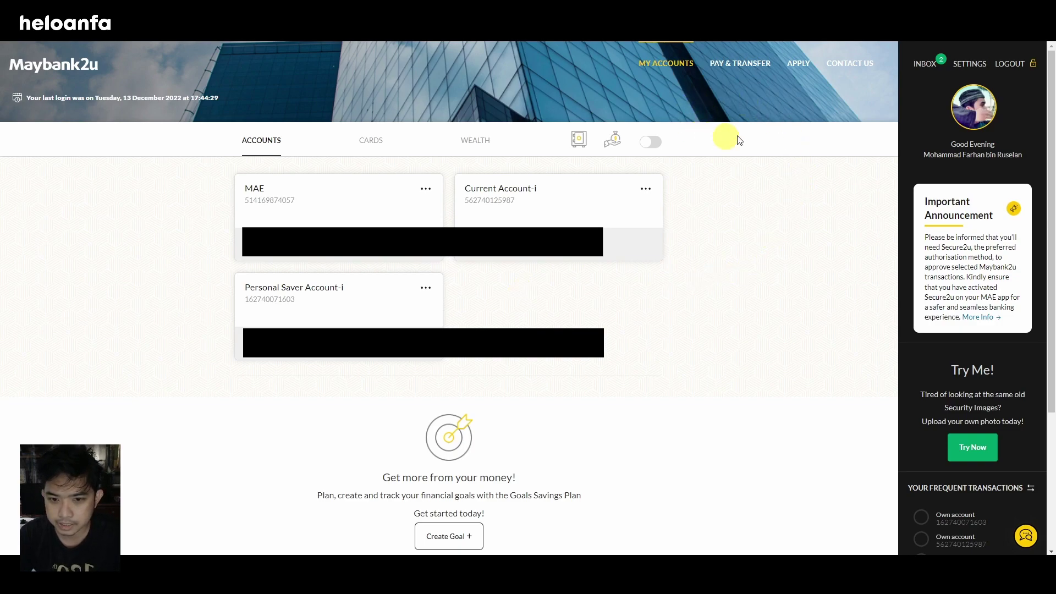
- Start adding a new favourite in Pay & Transfer with the nickname "17"
click(736, 67)
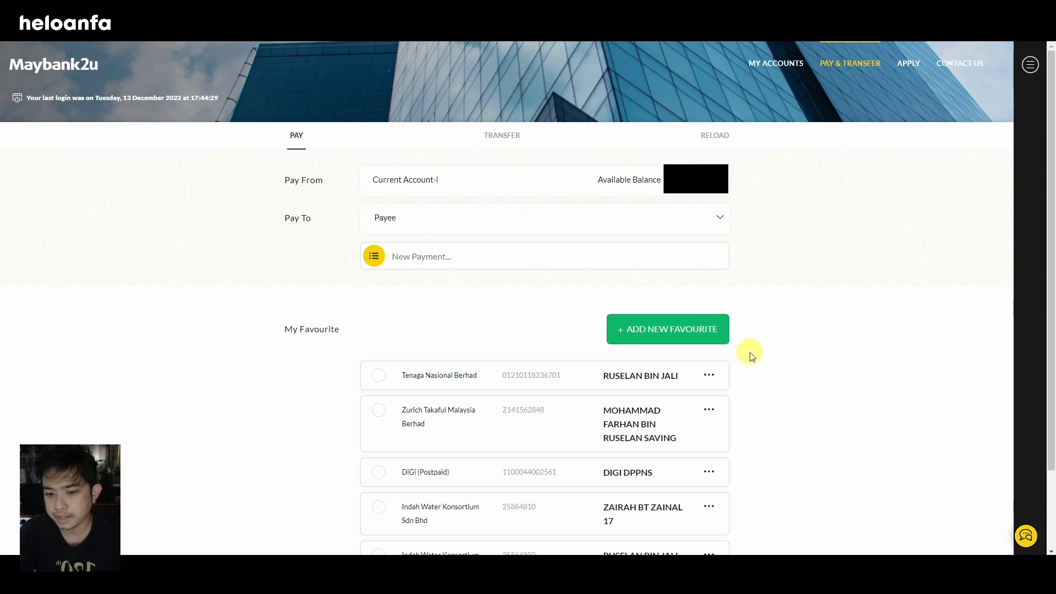
click(692, 339)
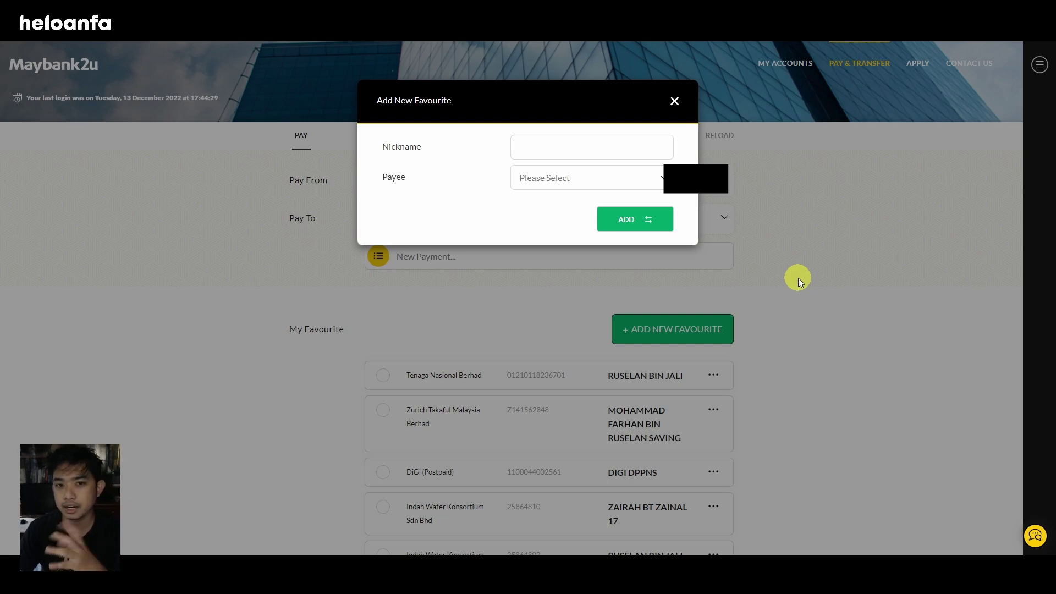
click(572, 152)
text(17)
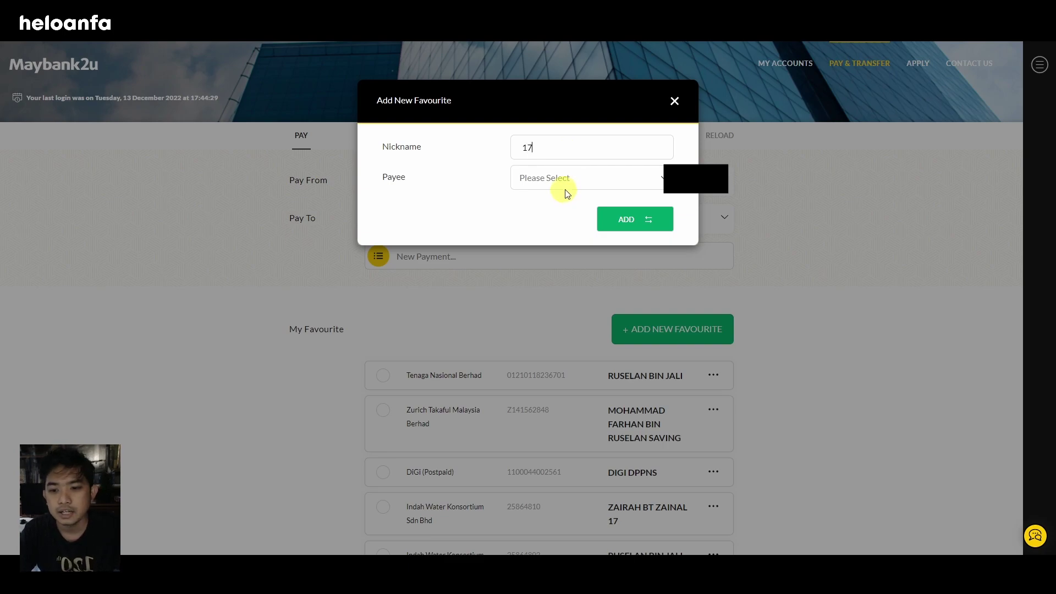
- Select Tenaga Nasional Berhad as the payee and submit the favourite with the bill account number filled in
click(658, 177)
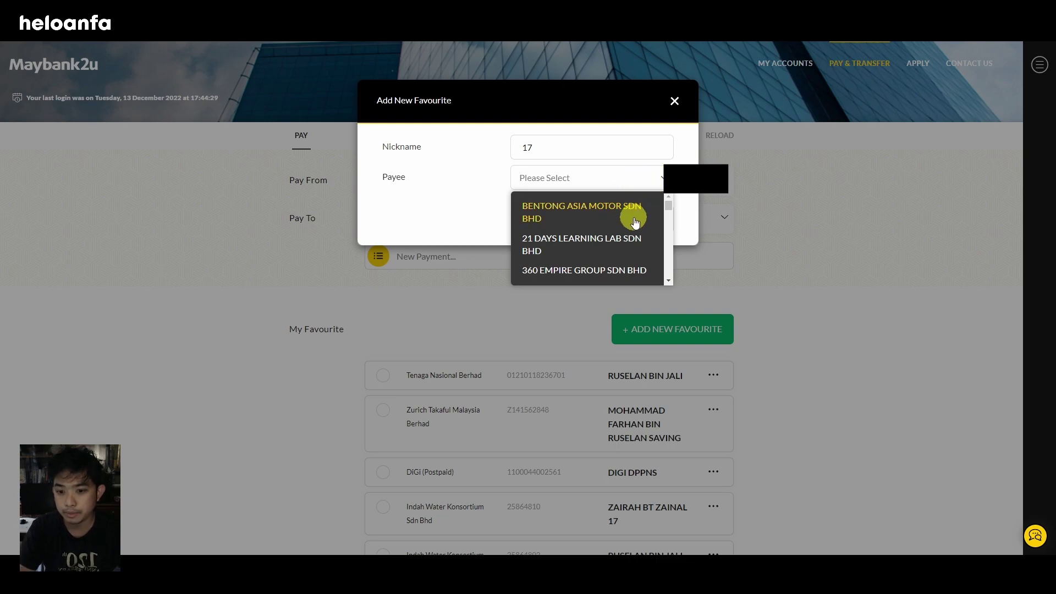
scroll(632, 223, down, 15)
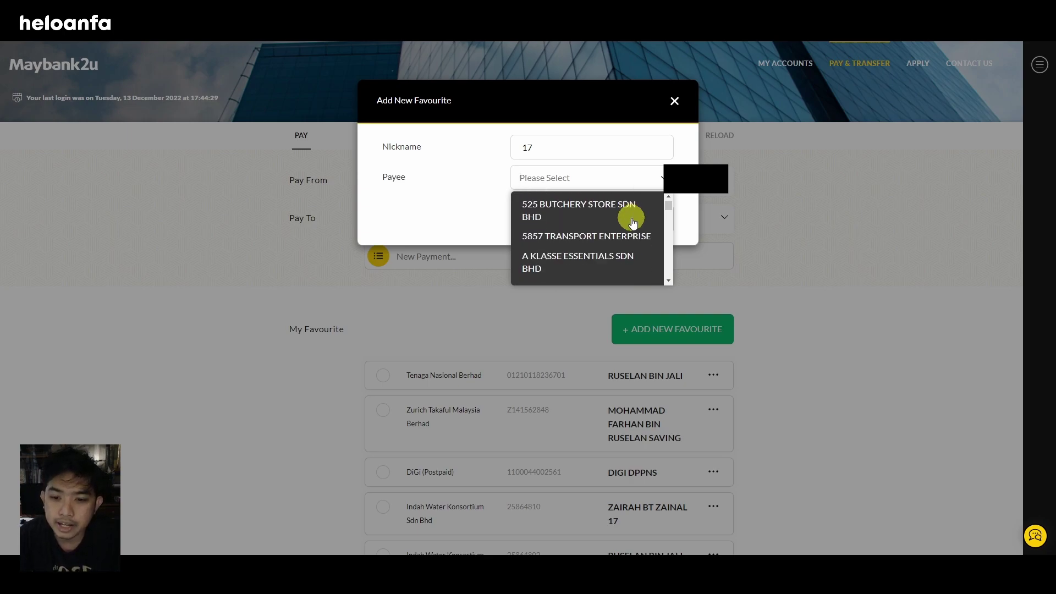
scroll(629, 220, down, 15)
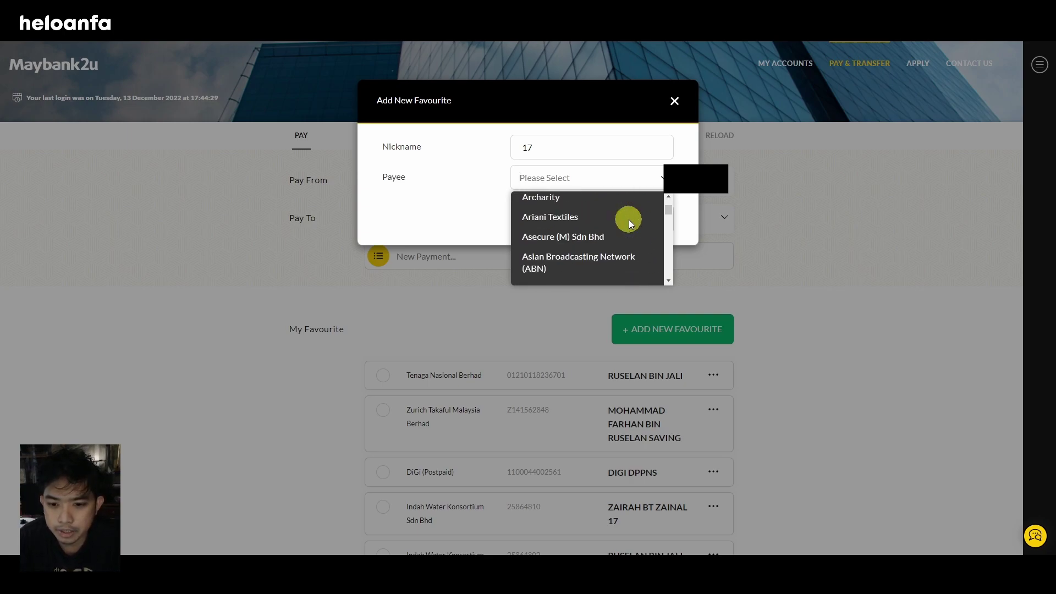
drag(669, 209, 669, 256)
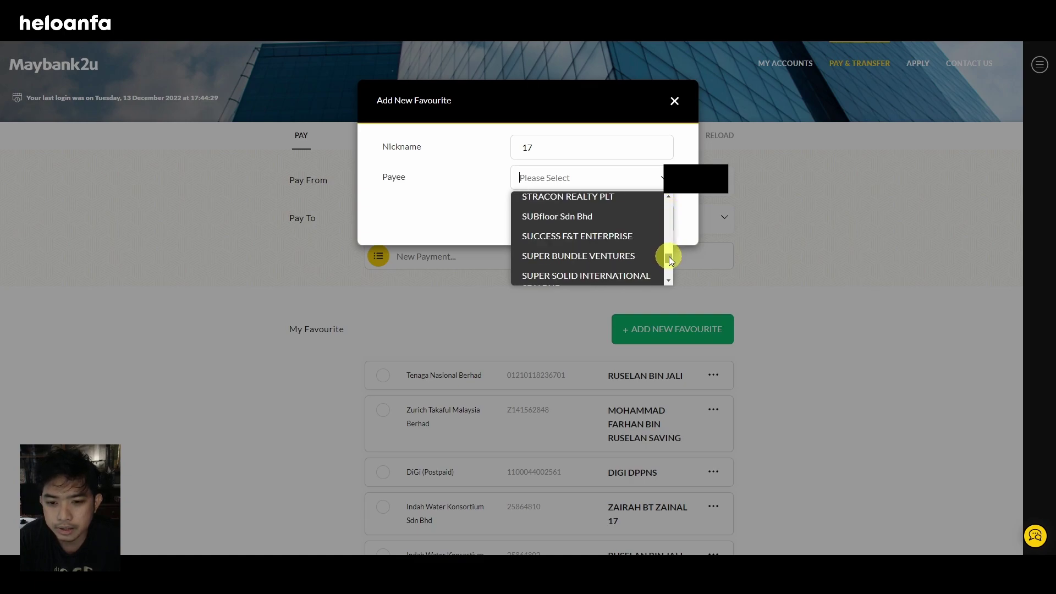
scroll(636, 254, up, 1)
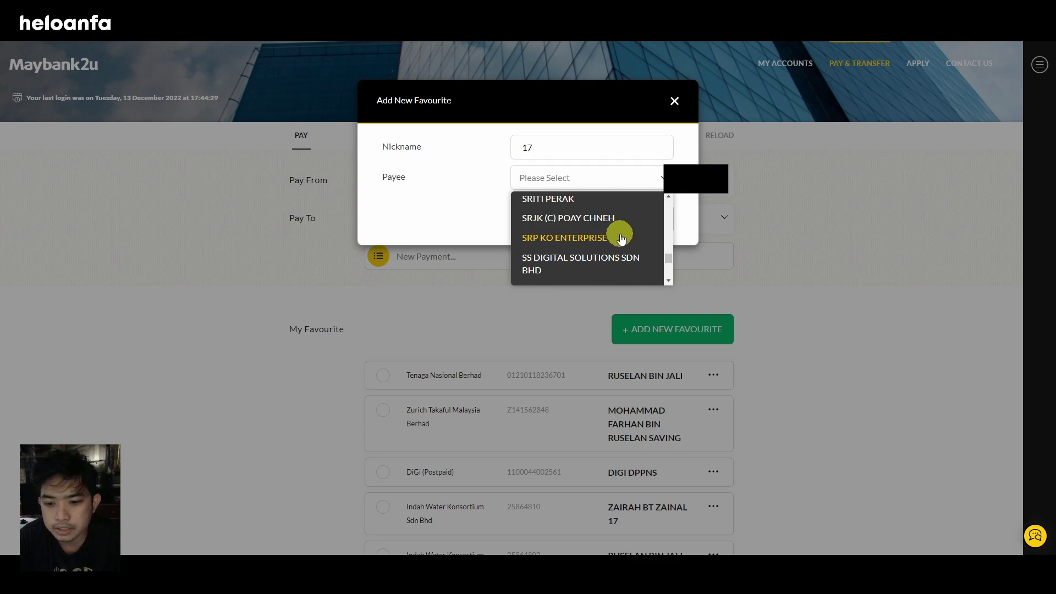
scroll(622, 237, down, 10)
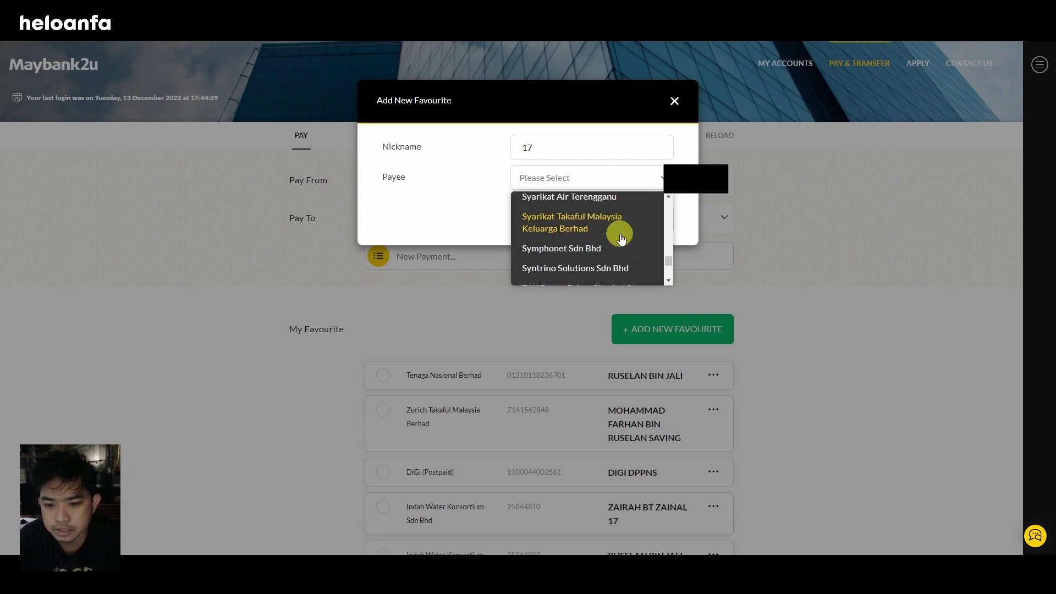
scroll(621, 234, down, 1)
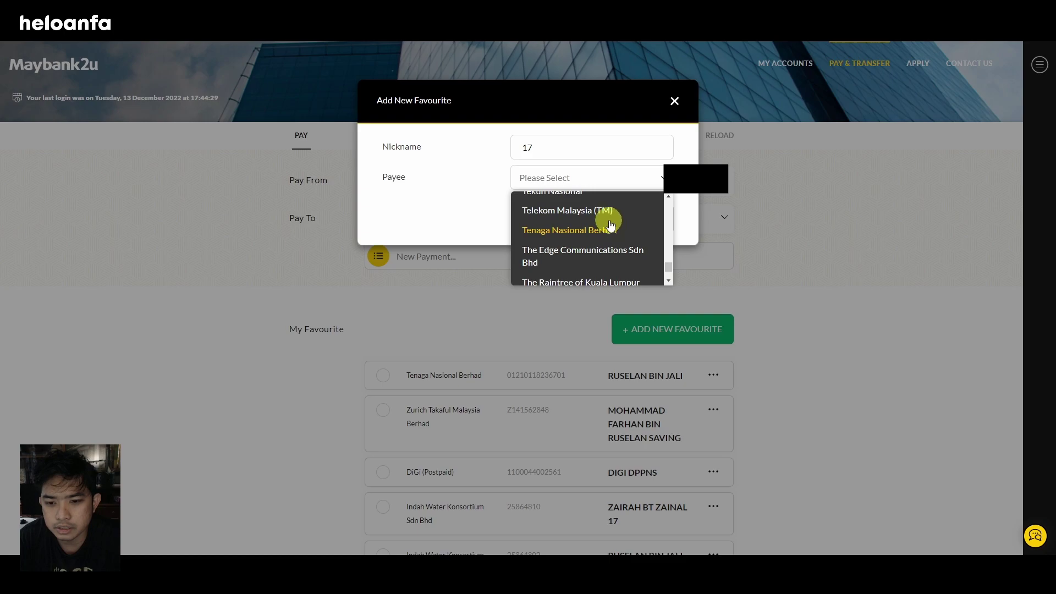
click(562, 230)
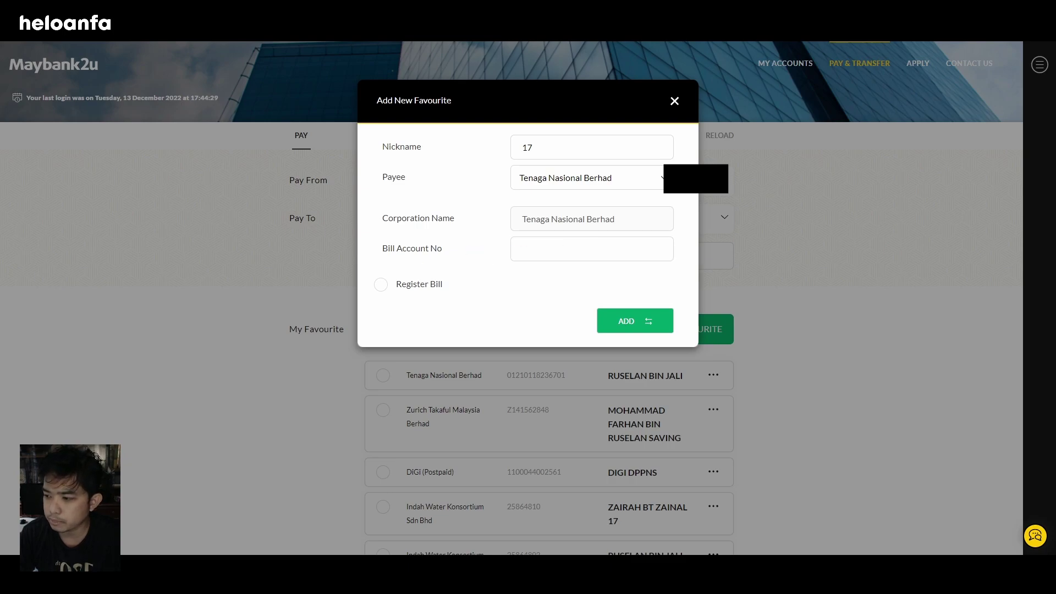
key(ctrl+v)
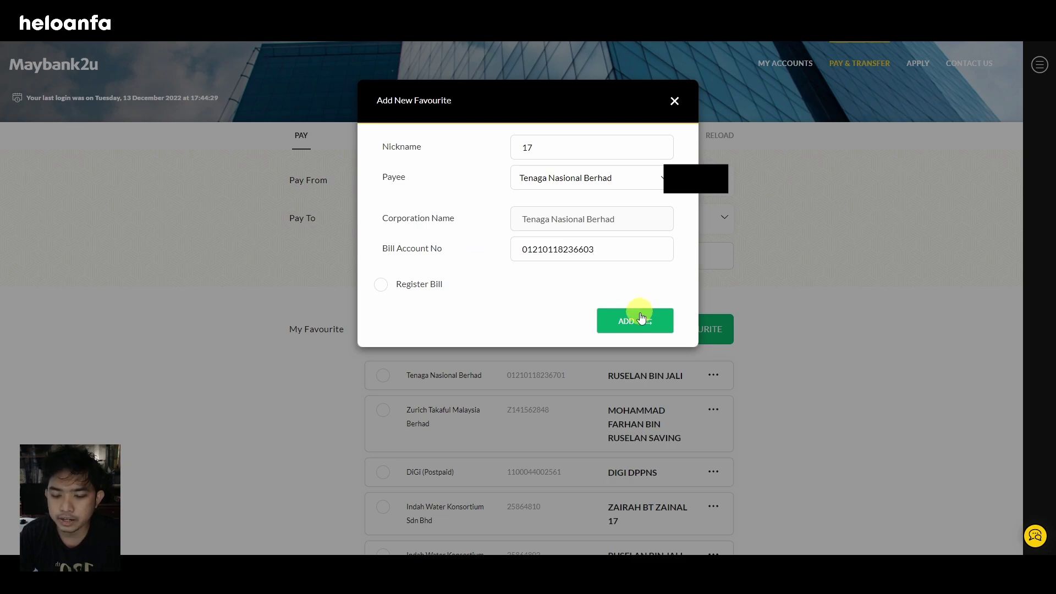
click(642, 317)
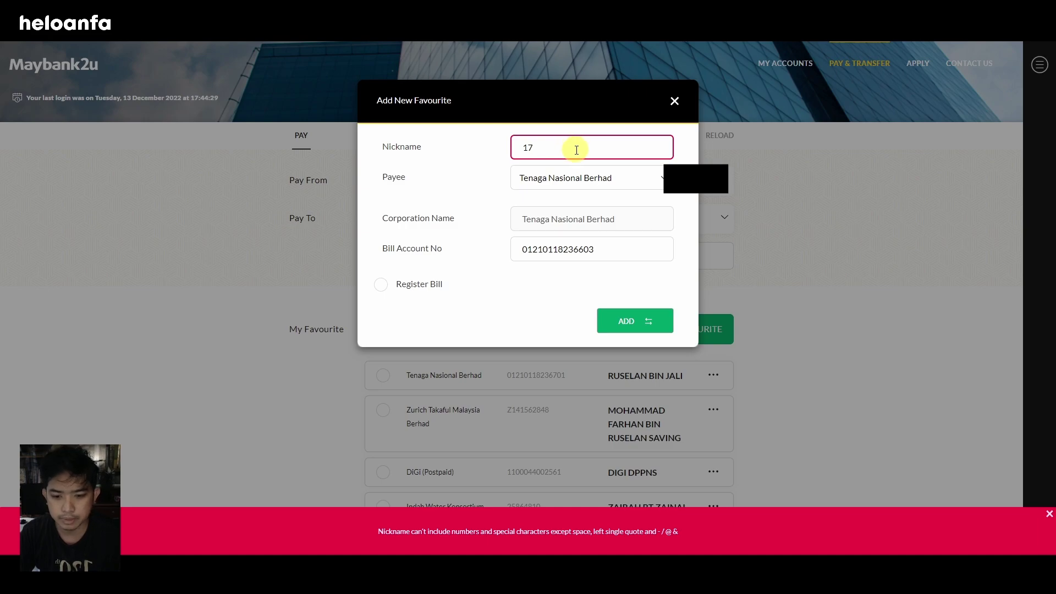
- Replace the favourite's nickname with "no rumah 17" and submit the form again
double_click(576, 150)
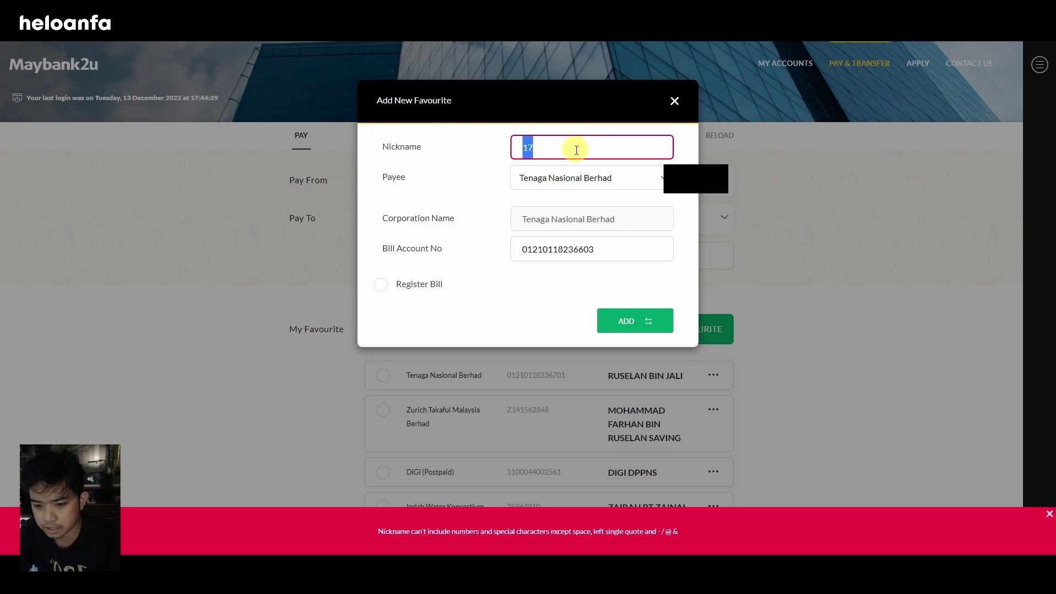
text(nd)
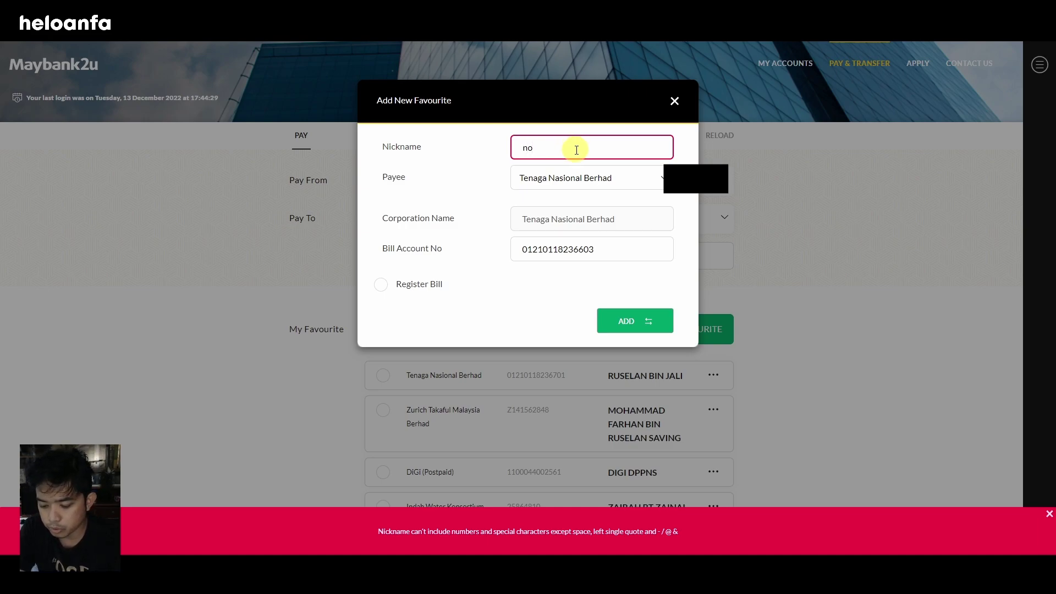
text( rumah 17)
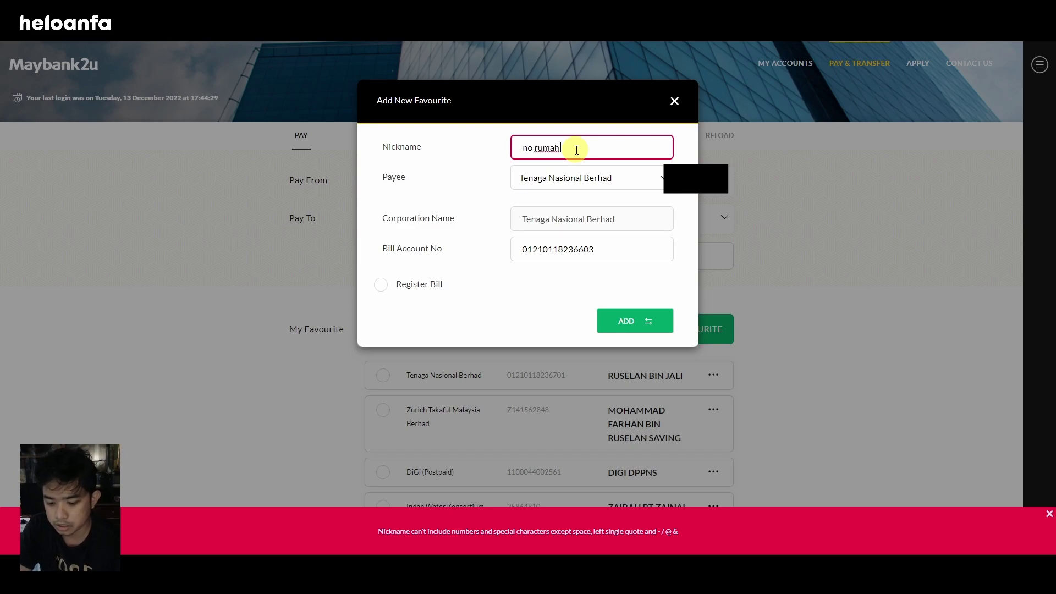
click(639, 324)
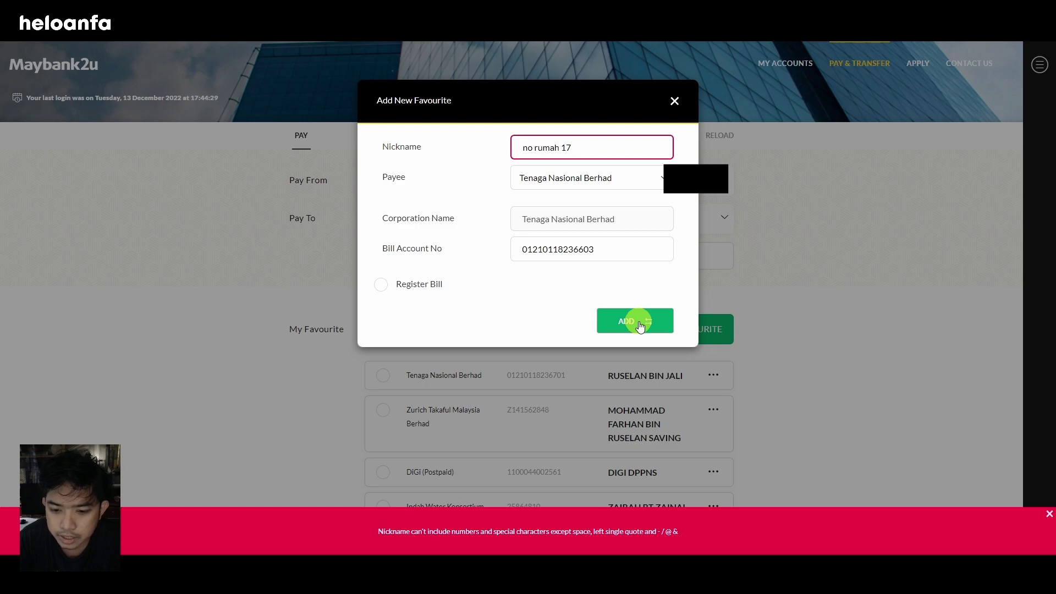
- Remove the number from the nickname so it reads "no rumah" and submit the favourite
click(610, 145)
key(BackSpace)
key(BackSpace)
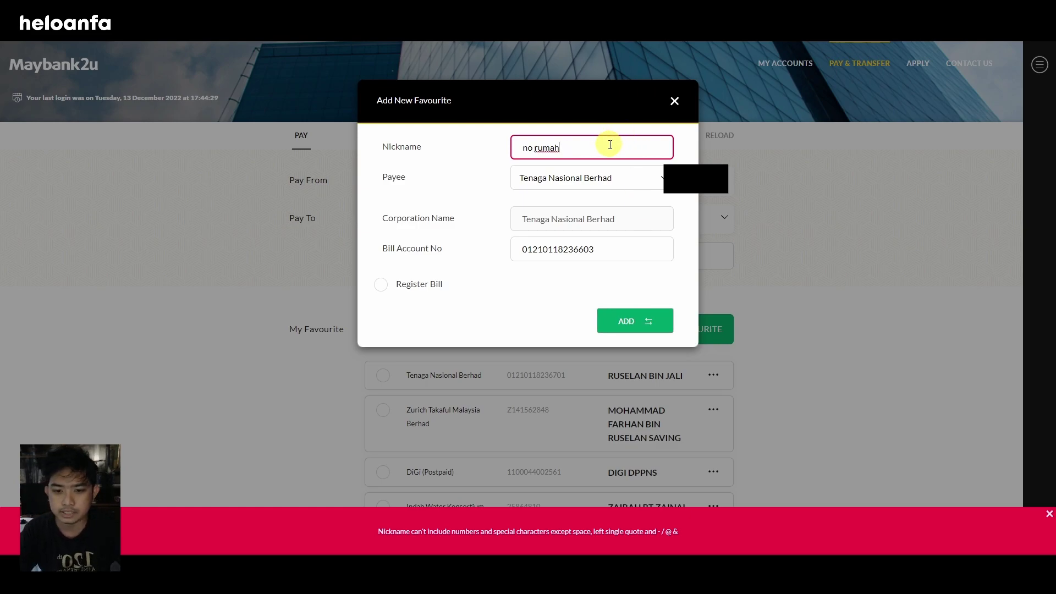
click(635, 322)
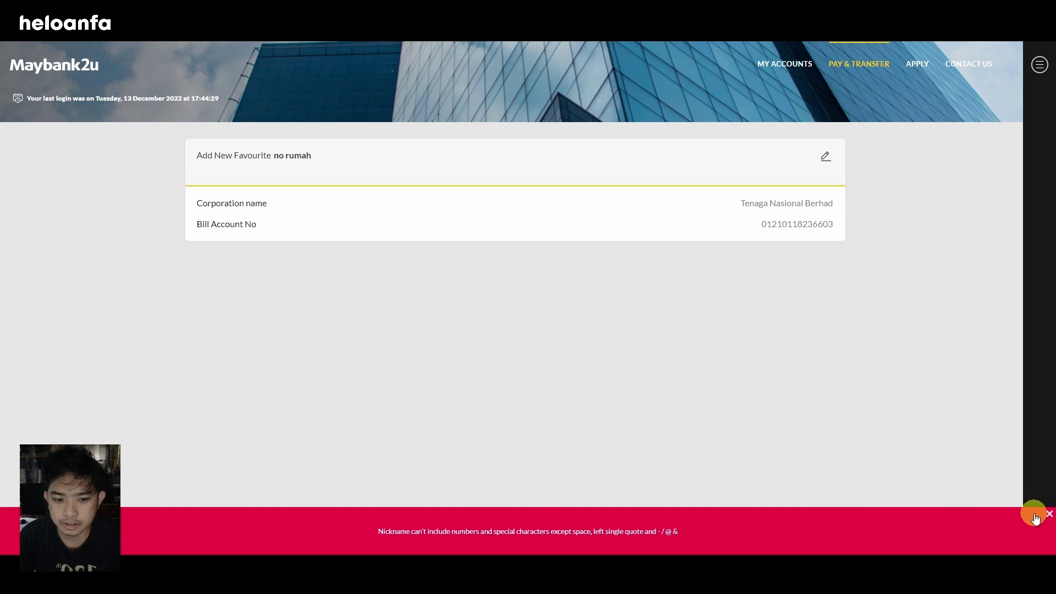
- Dismiss the nickname error and request Secure Verification to approve the new Tenaga Nasional Berhad favourite
click(1049, 514)
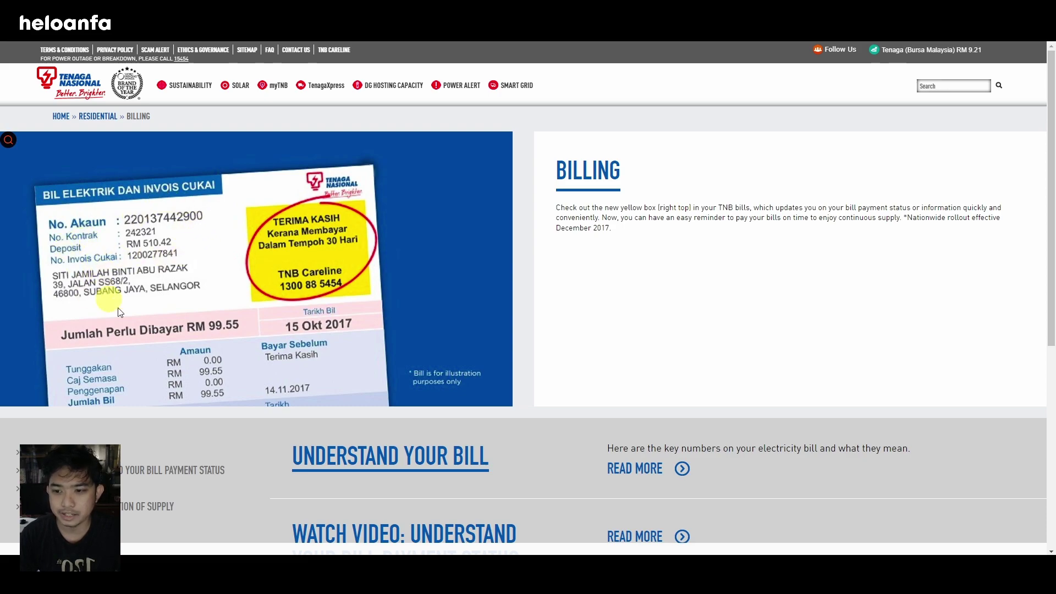
click(424, 319)
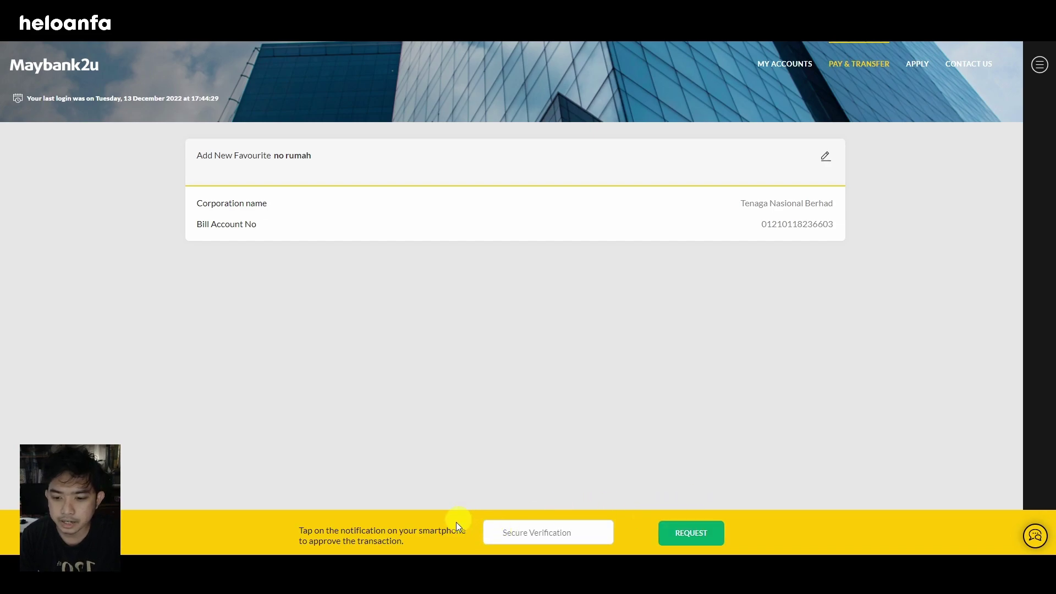
click(704, 542)
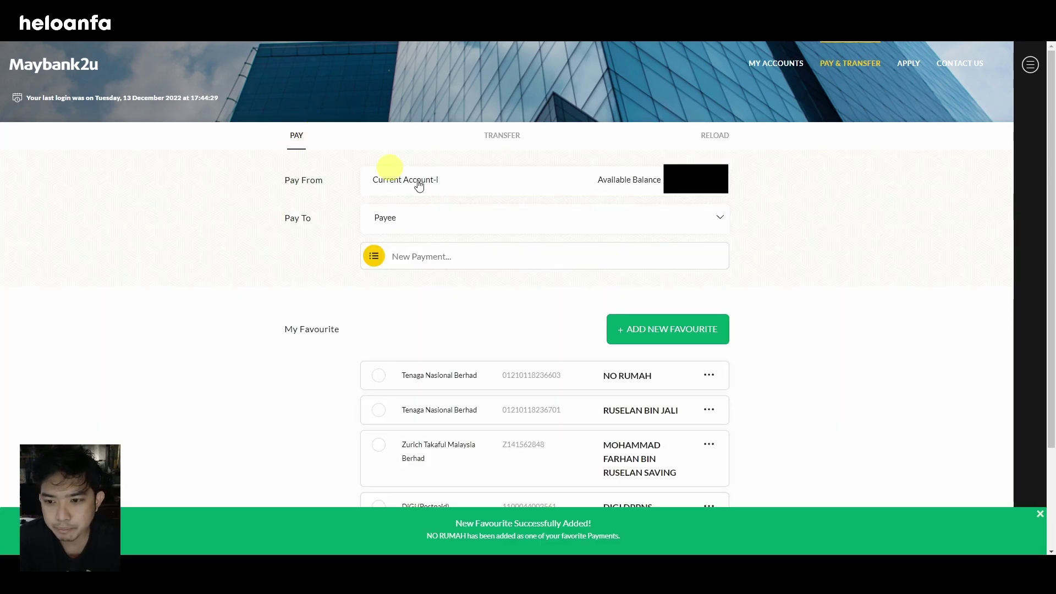
- Pay RM 0.01 to the "NO RUMAH" Tenaga Nasional Berhad favourite and confirm the payment details
click(378, 375)
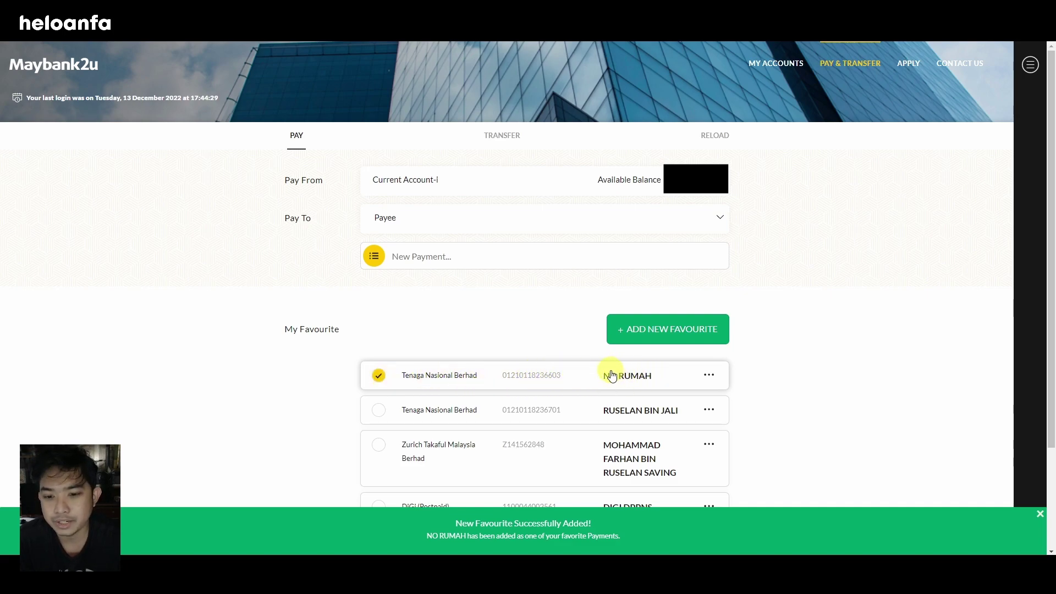
click(384, 373)
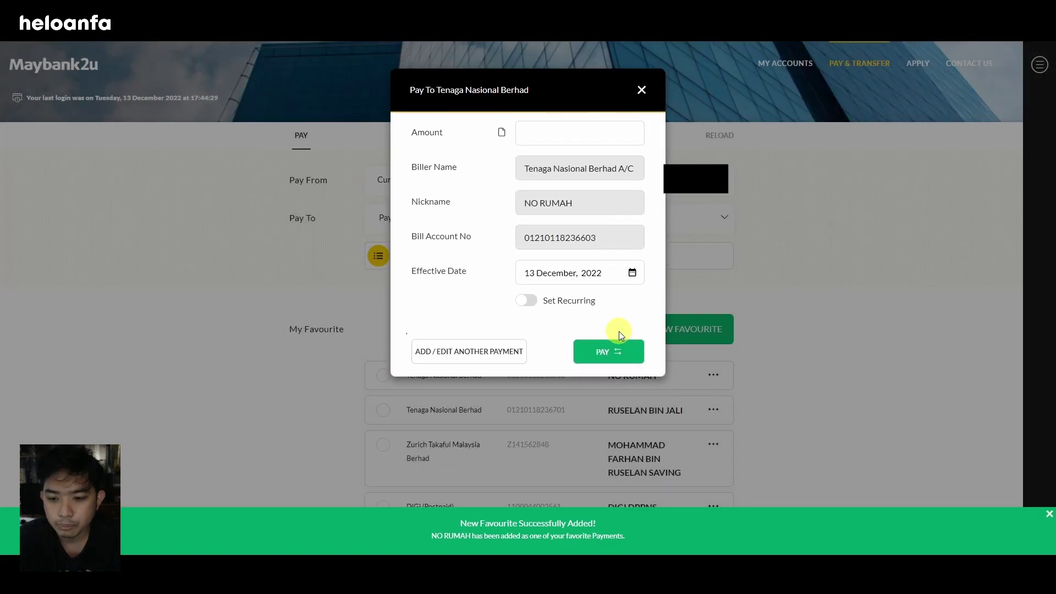
click(545, 141)
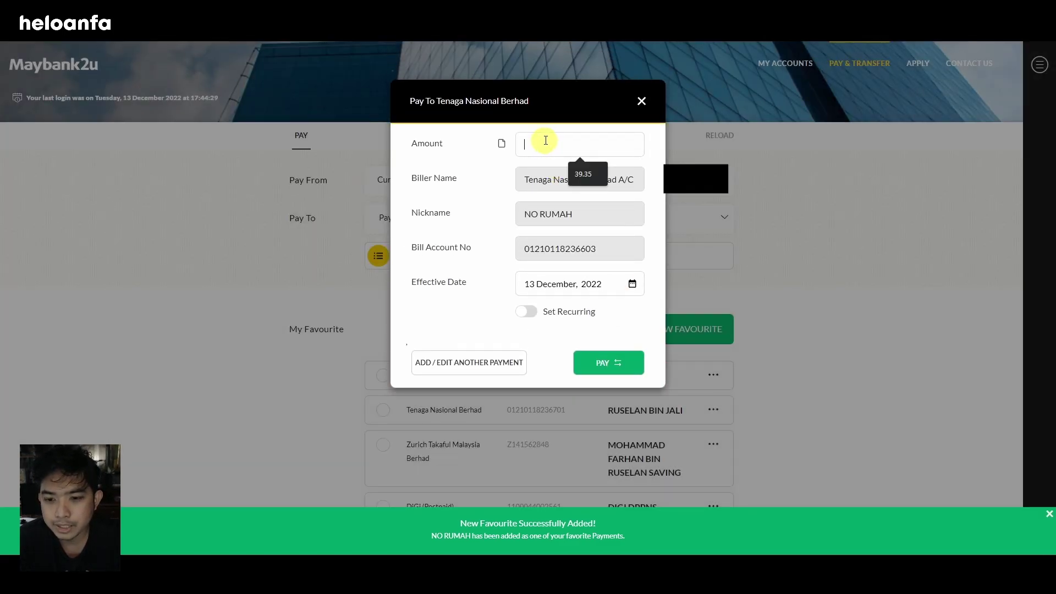
text(1.00)
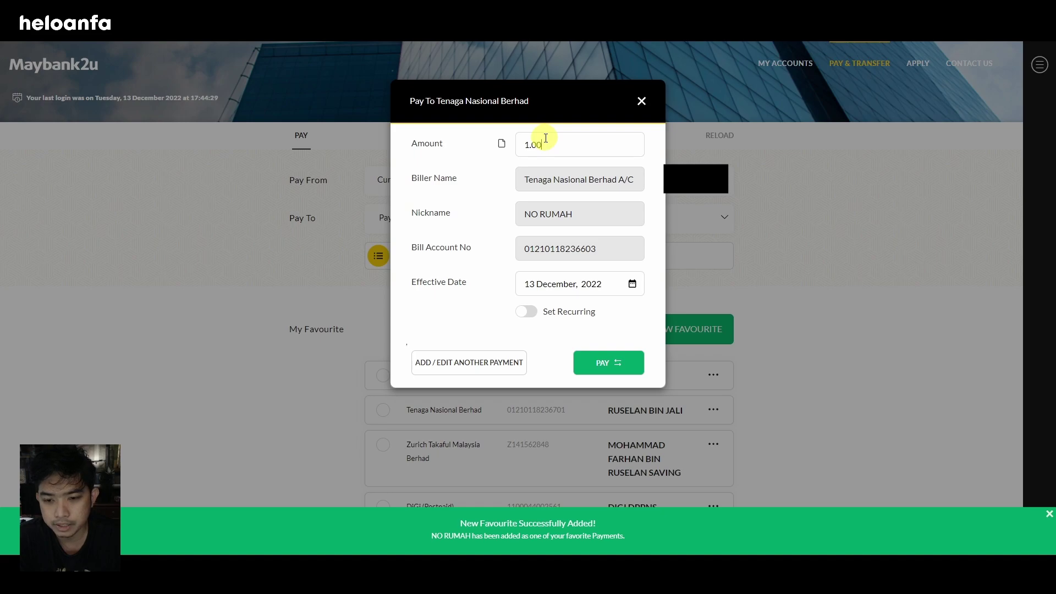
triple_click(576, 145)
text(0.01)
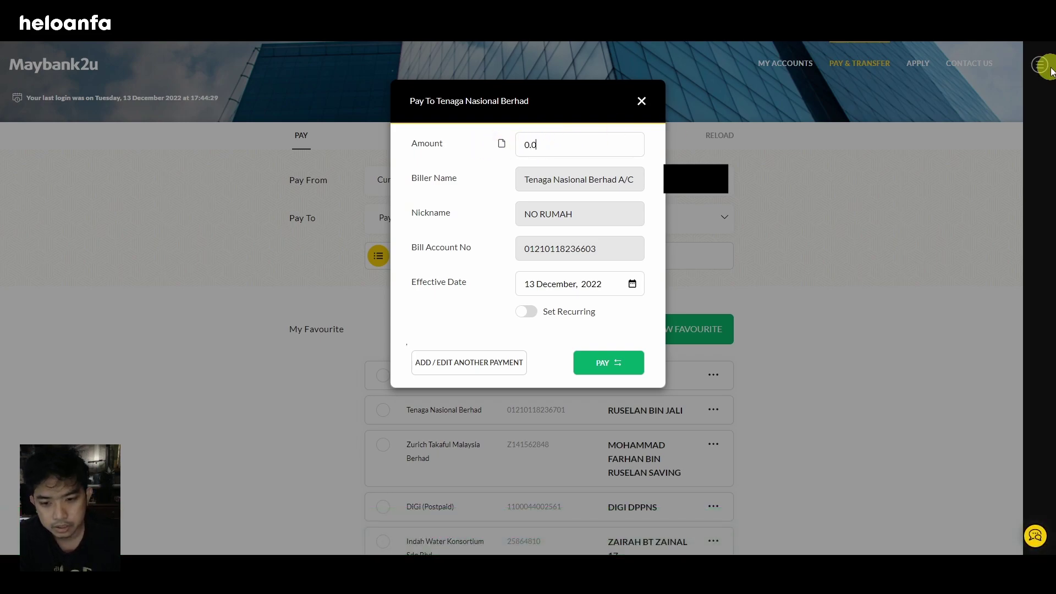
click(602, 362)
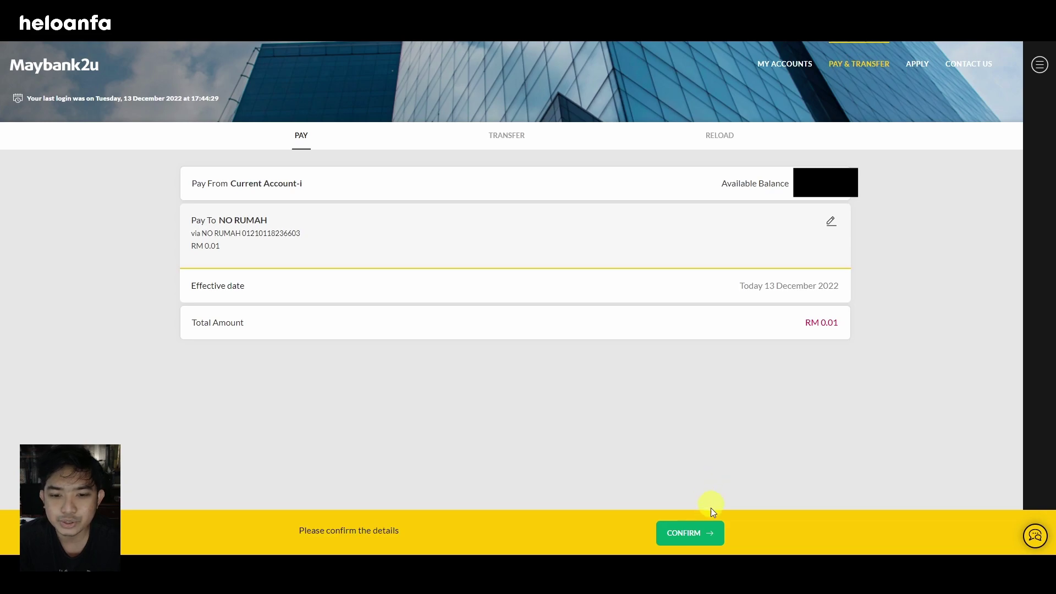
click(690, 532)
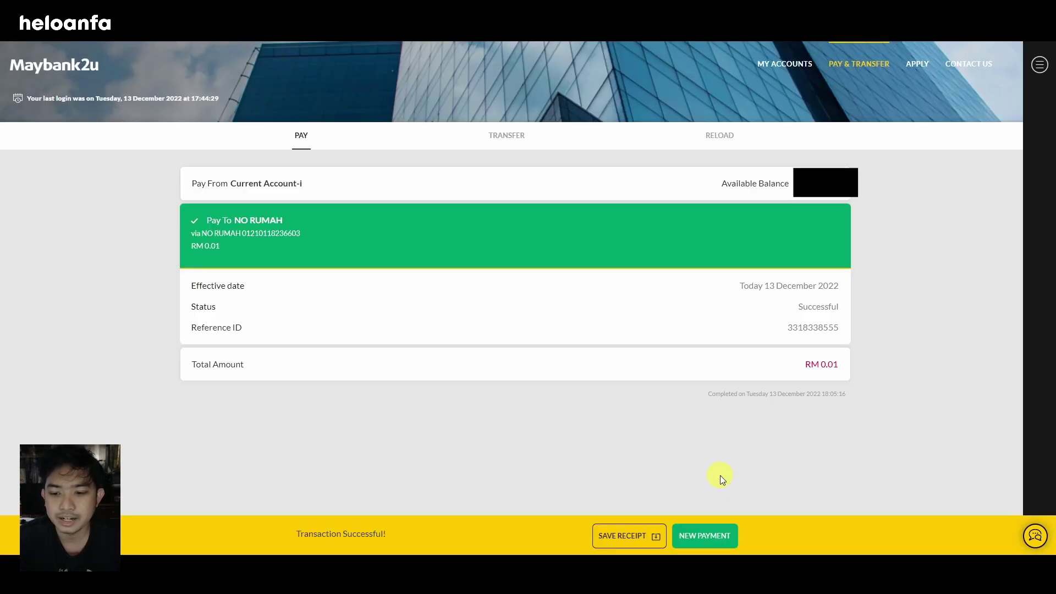